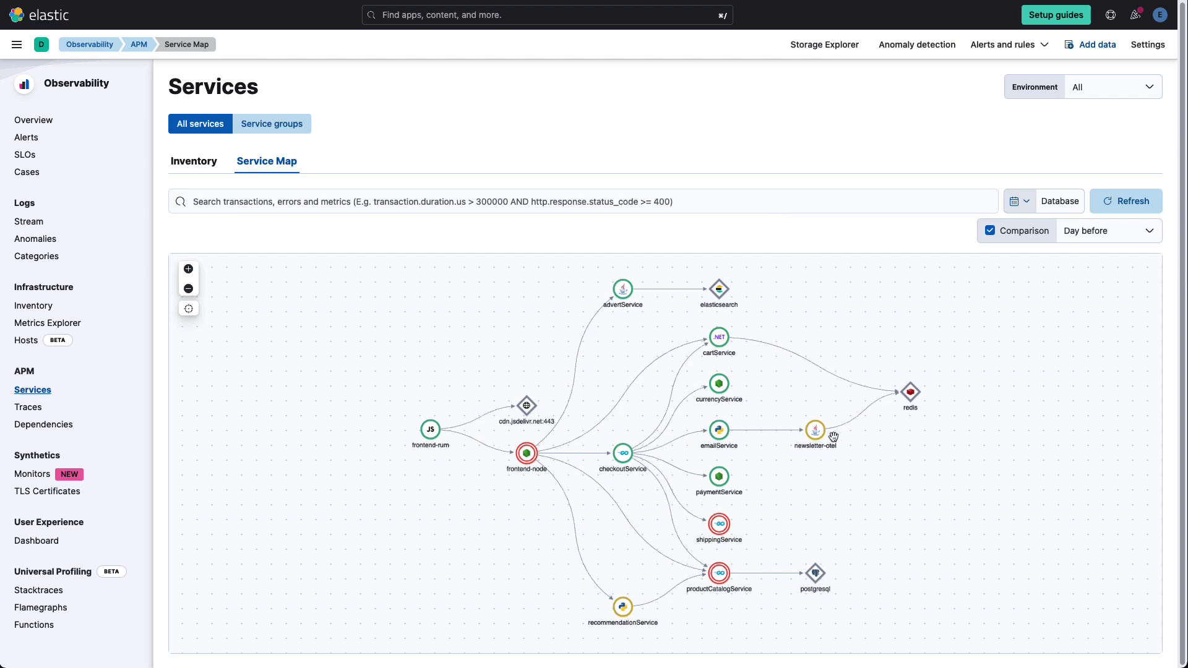
- Select the productCatalogService node on the Service Map to show its summary (anomaly score 96, 316 ms latency)
click(720, 574)
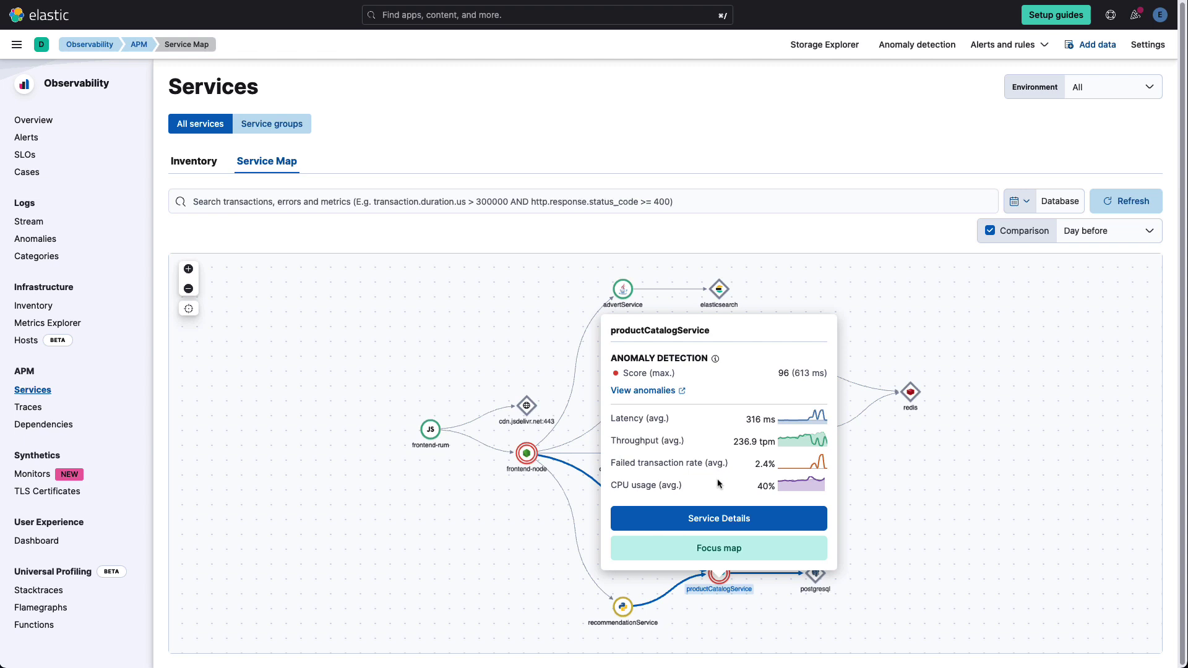
- Open productCatalogService's details and scroll to the Errors panel showing 'pq: relation "products" does not exist'
click(722, 525)
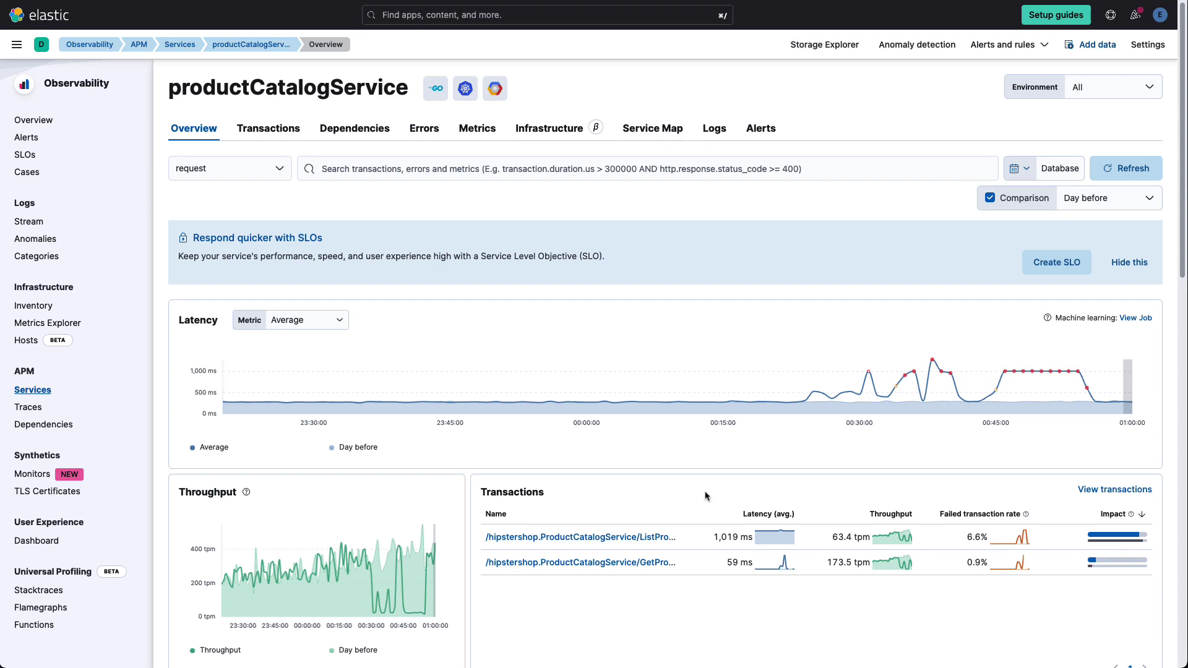
scroll(703, 506, down, 1)
scroll(702, 507, down, 4)
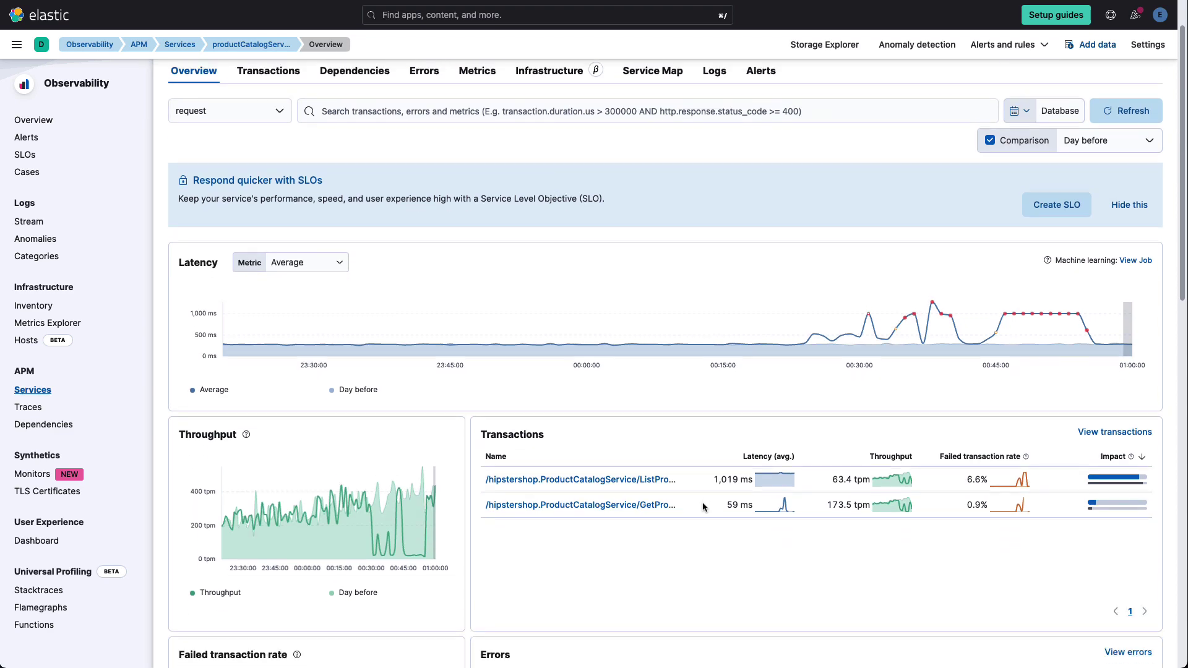
scroll(703, 507, down, 5)
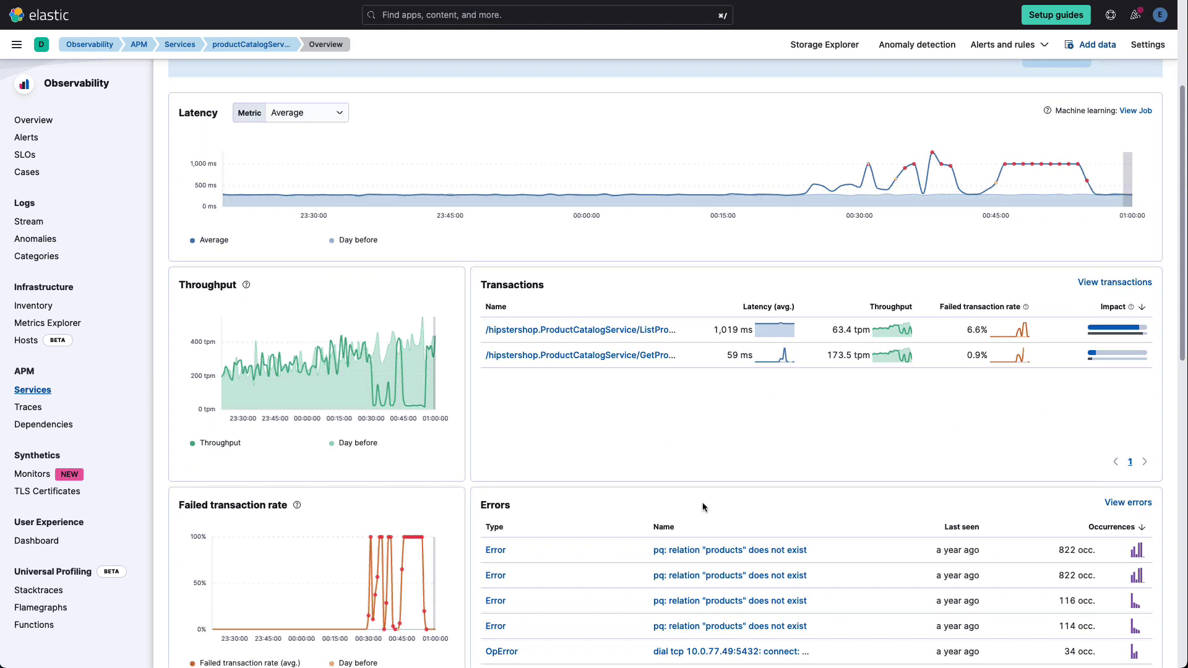
scroll(703, 507, down, 2)
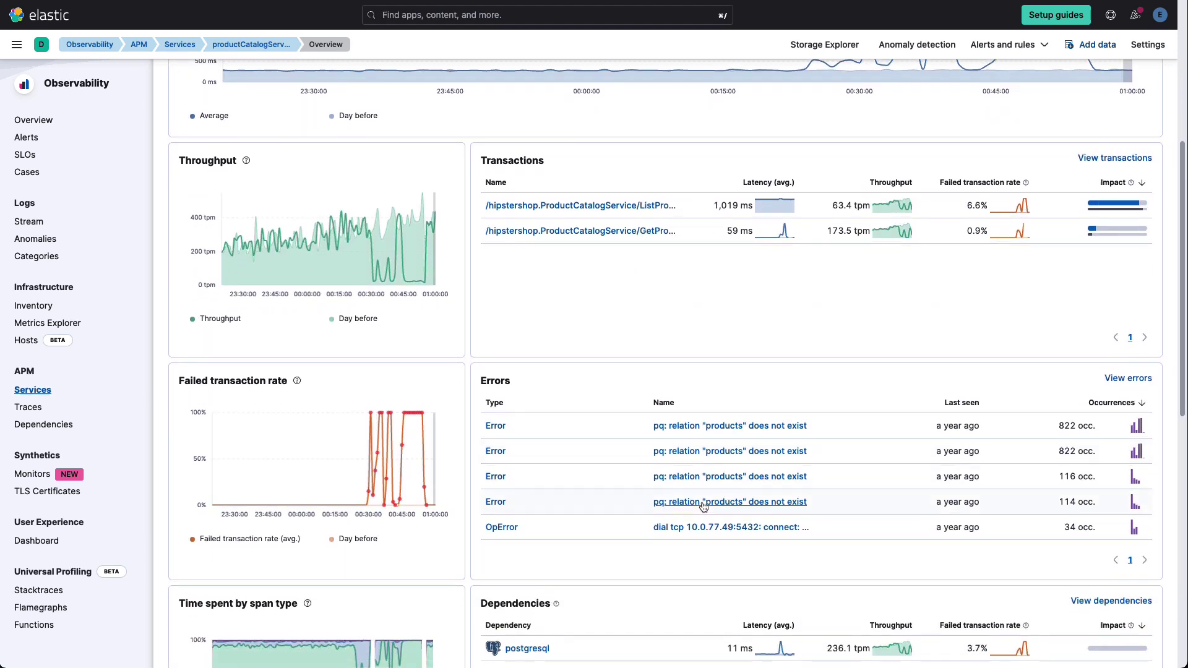
scroll(688, 580, down, 1)
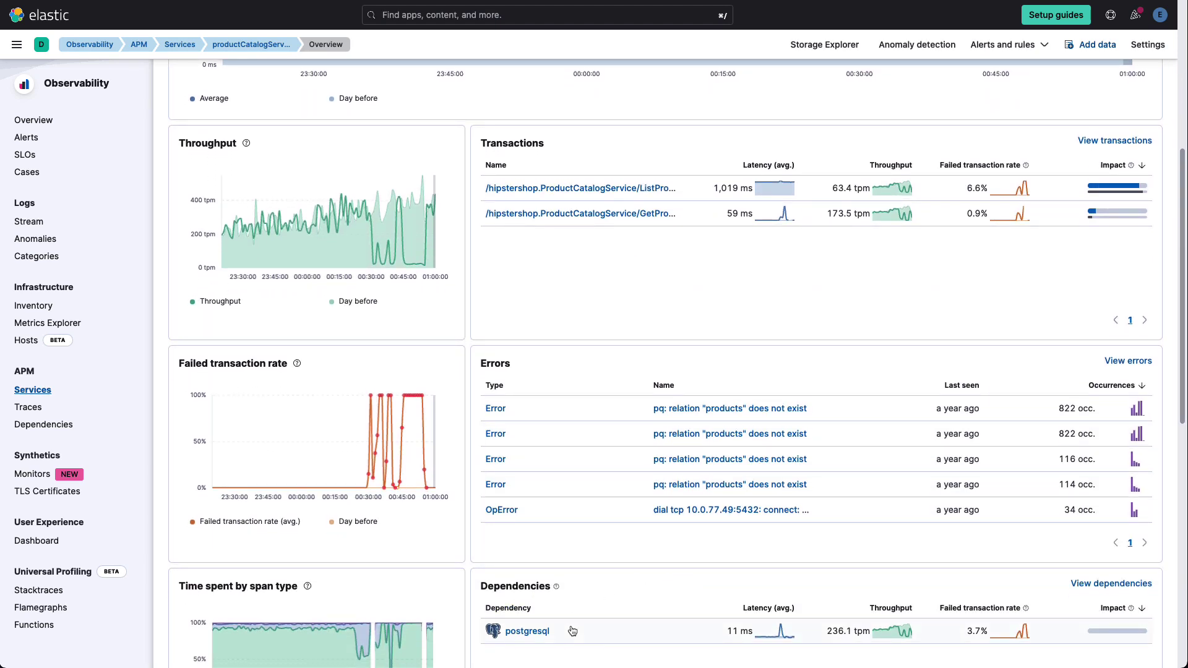
scroll(710, 566, up, 1)
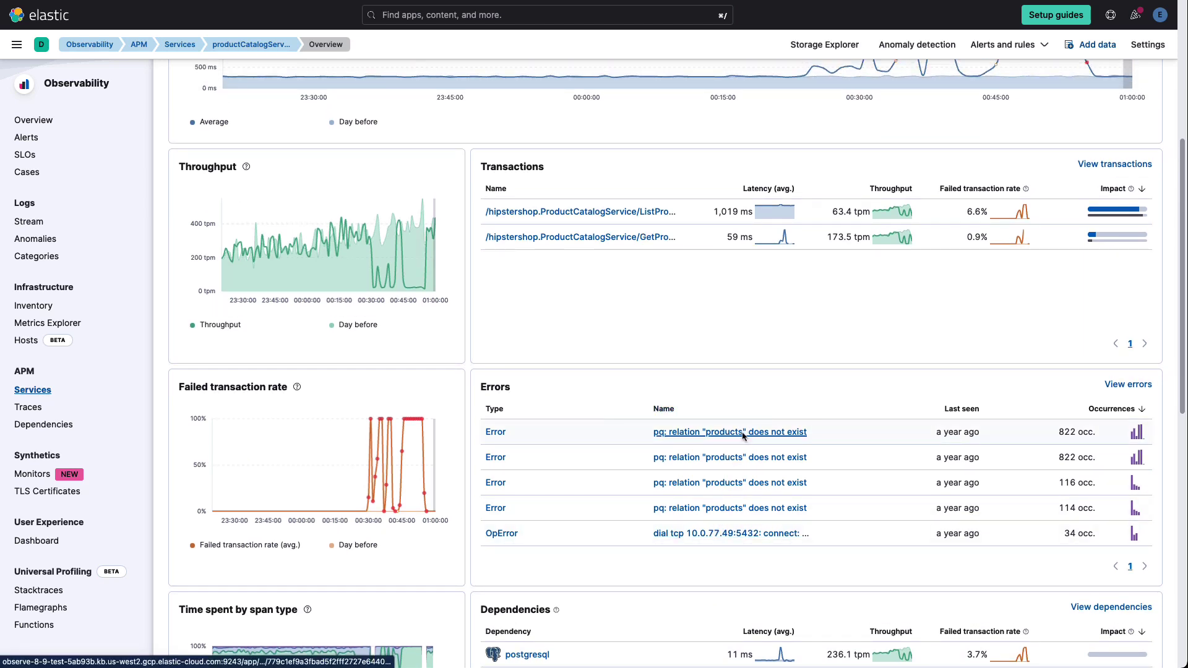
- Open the 'pq: relation "products" does not exist' error and expand the AI Assistant's 'What's this error?' panel
click(744, 432)
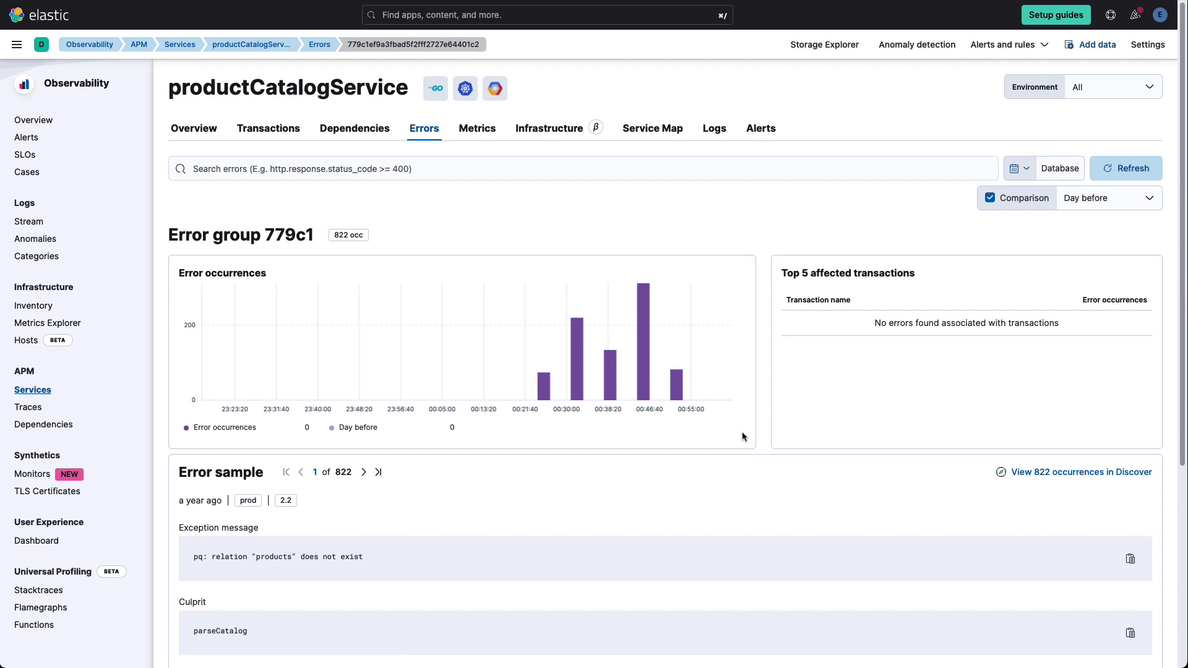
scroll(744, 437, down, 1)
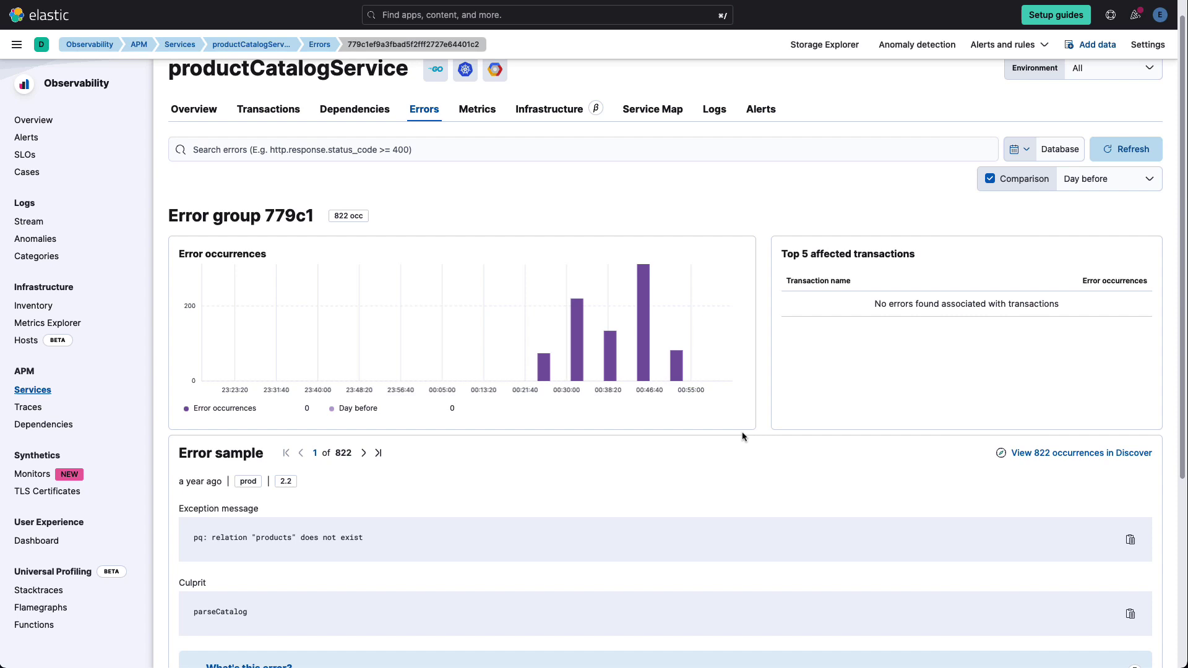
scroll(692, 441, down, 2)
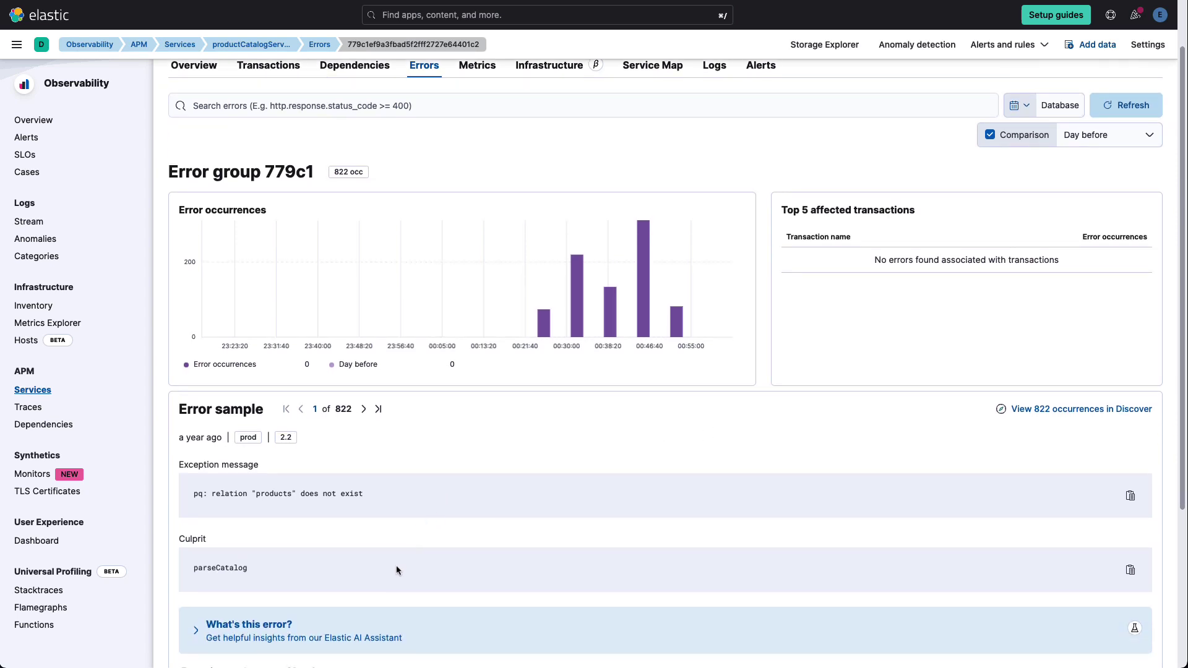
scroll(396, 566, down, 3)
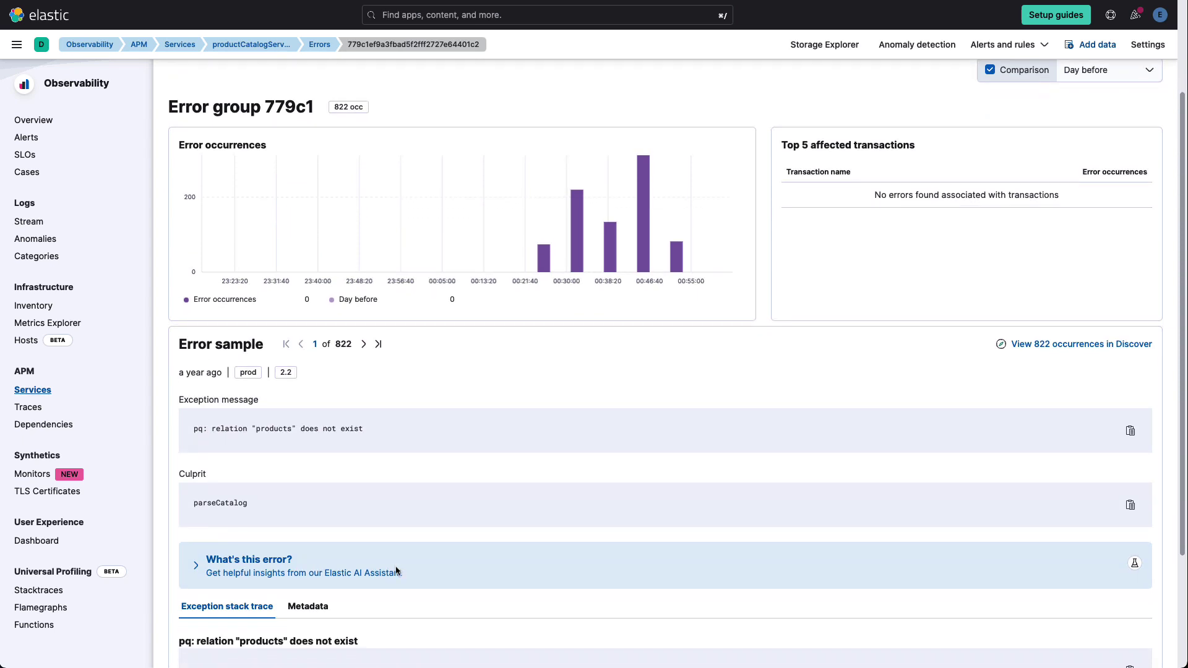
click(256, 568)
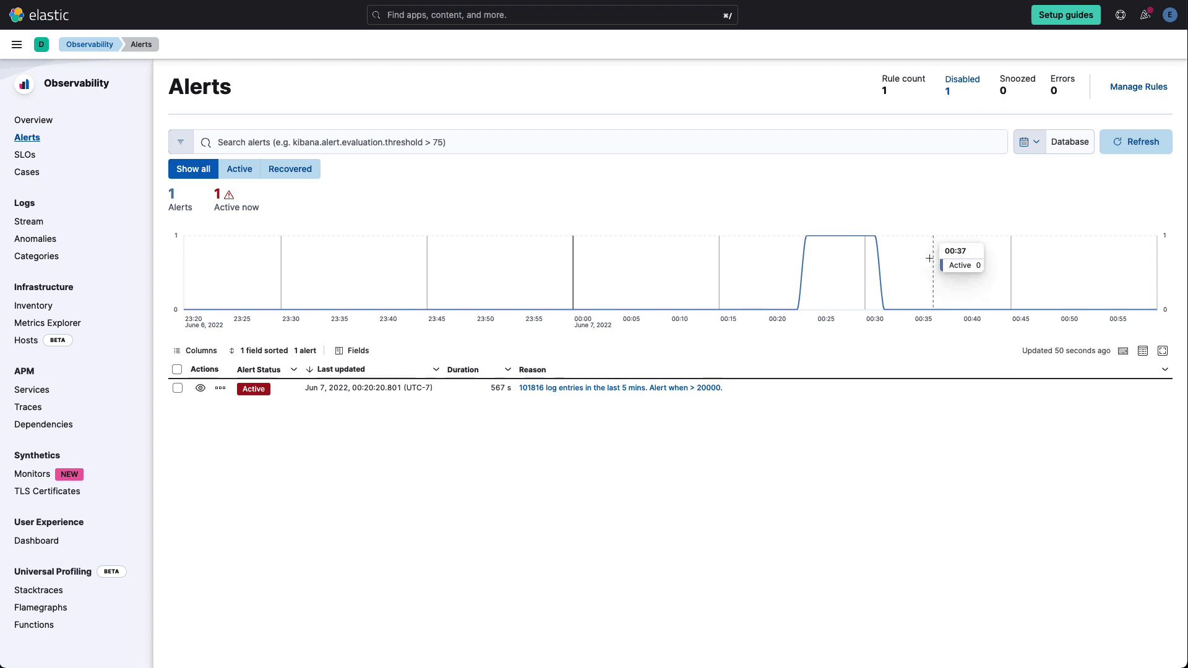
- Open the Log threshold breached alert (101816 entries) from its summary flyout into the full details page
click(667, 390)
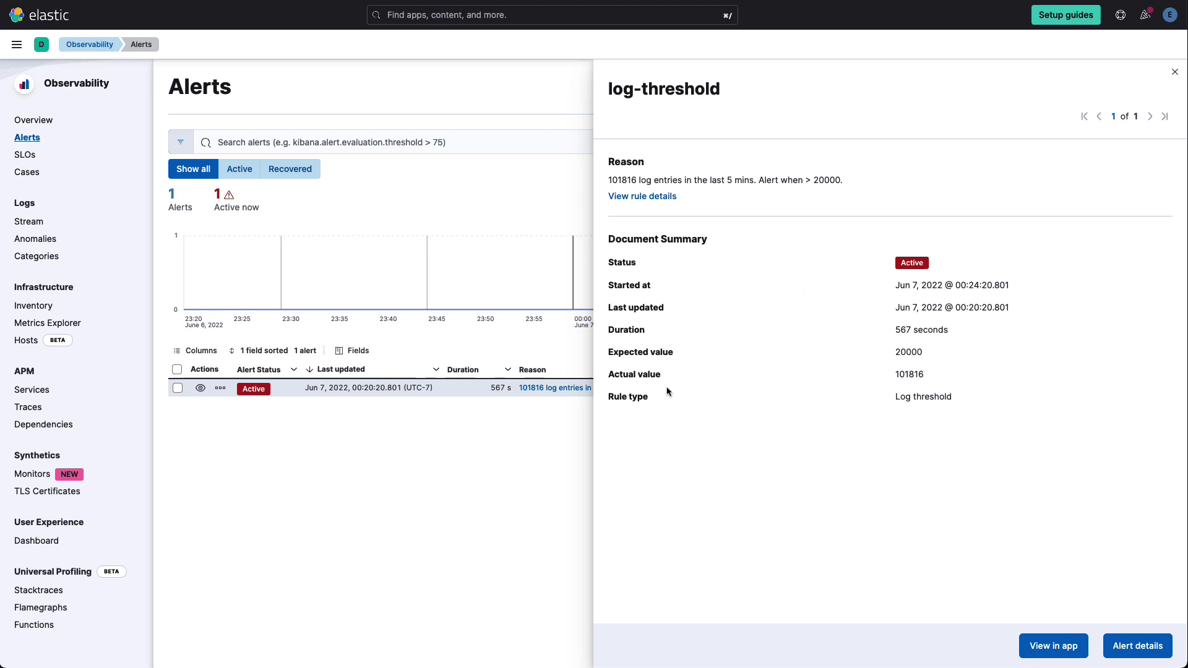
click(1135, 647)
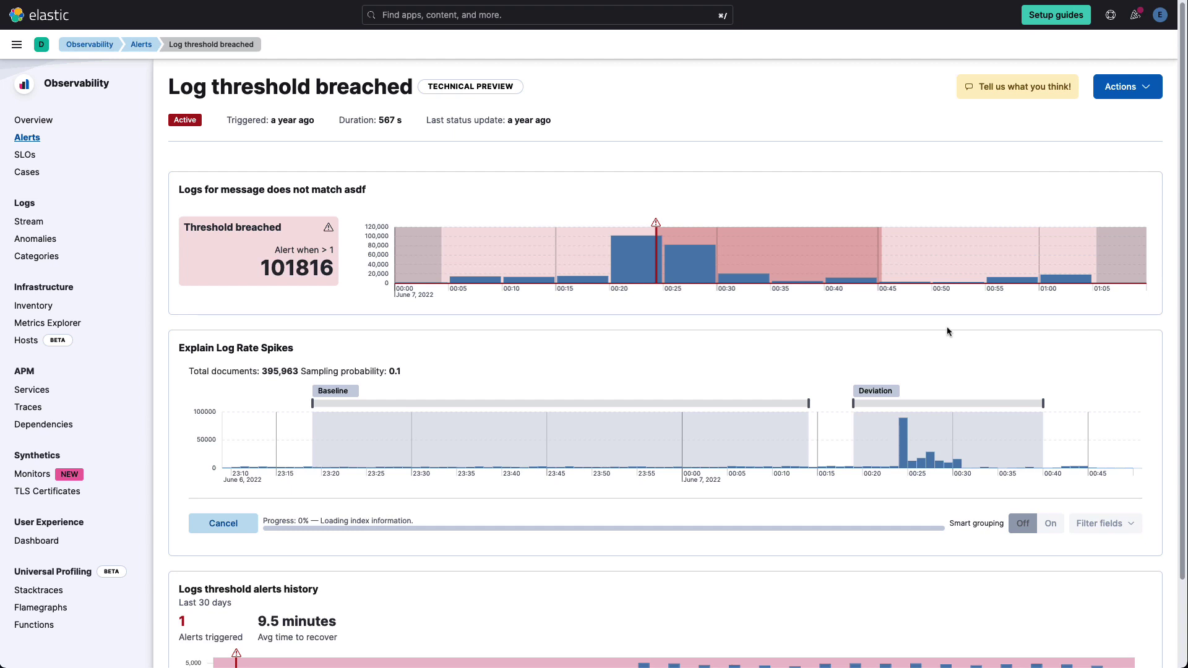
- Scroll down the completed log rate spike analysis to the Possible causes and remediations panel
scroll(946, 331, down, 2)
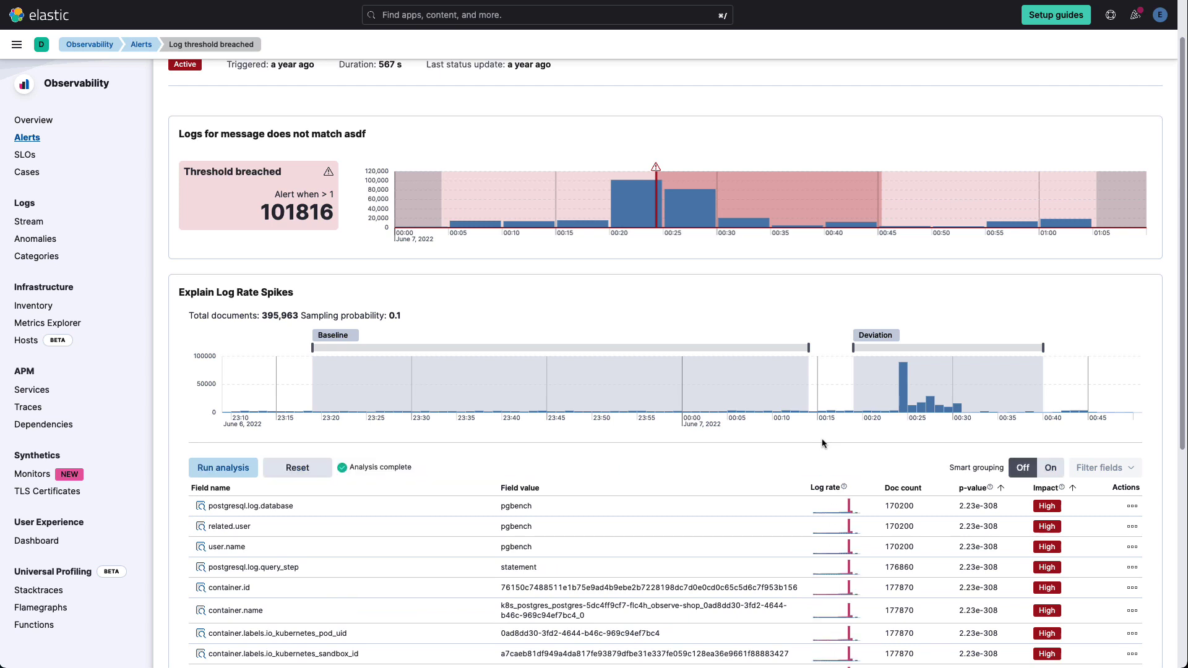
scroll(775, 469, down, 2)
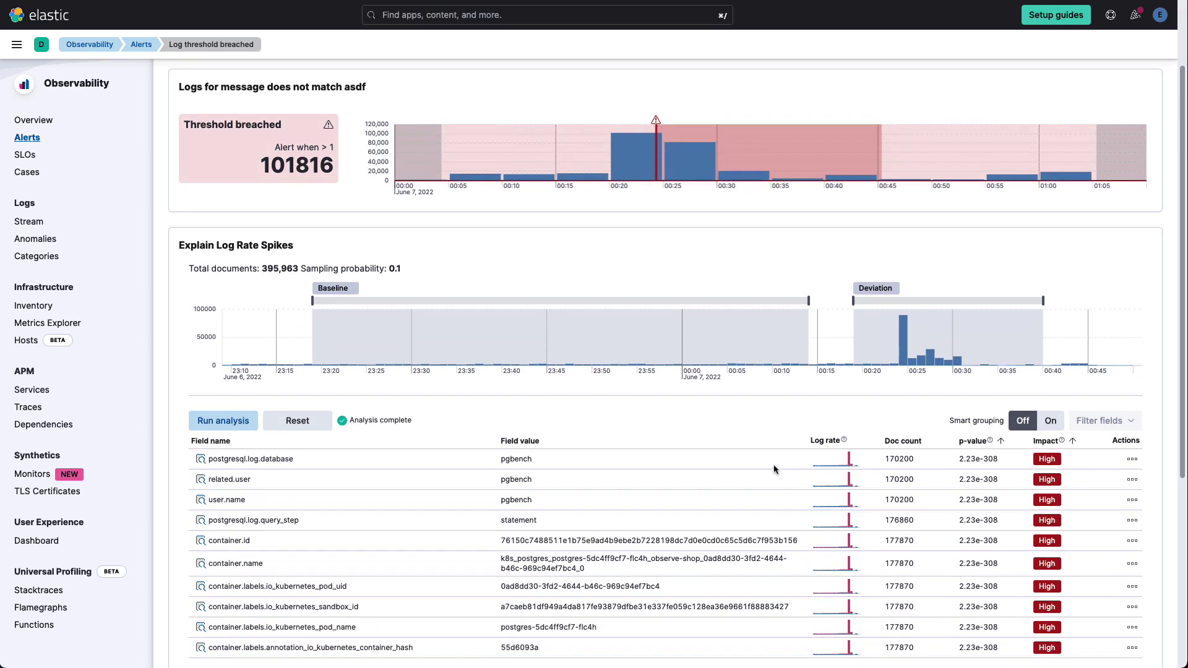
scroll(775, 469, down, 1)
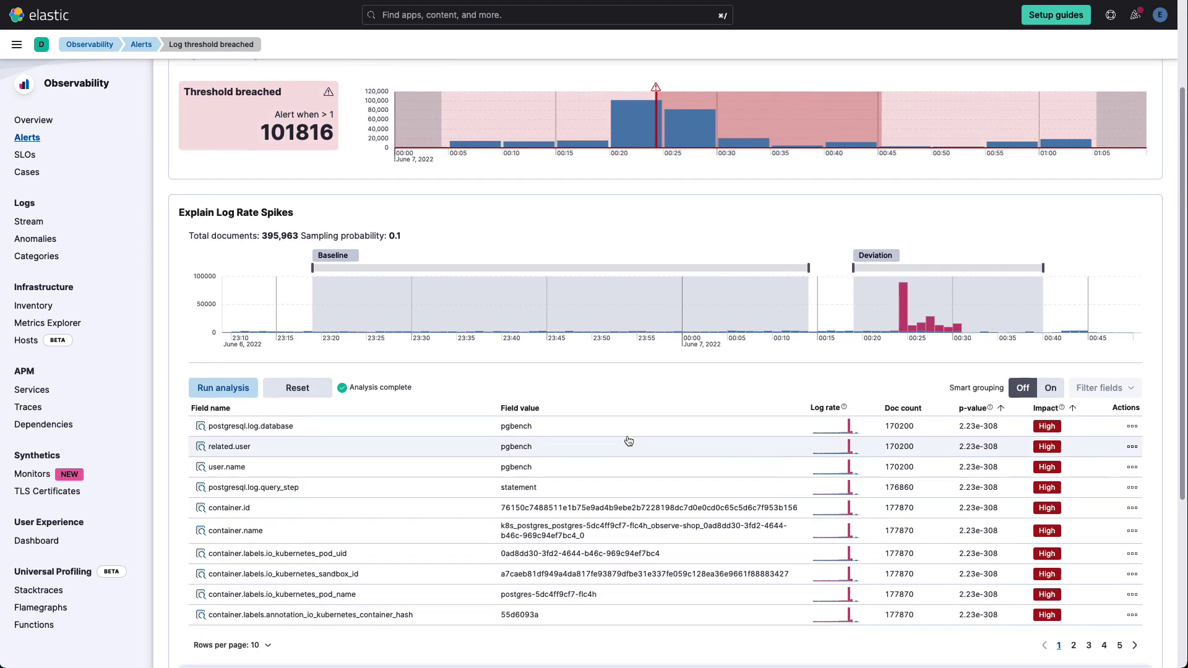
scroll(599, 488, down, 4)
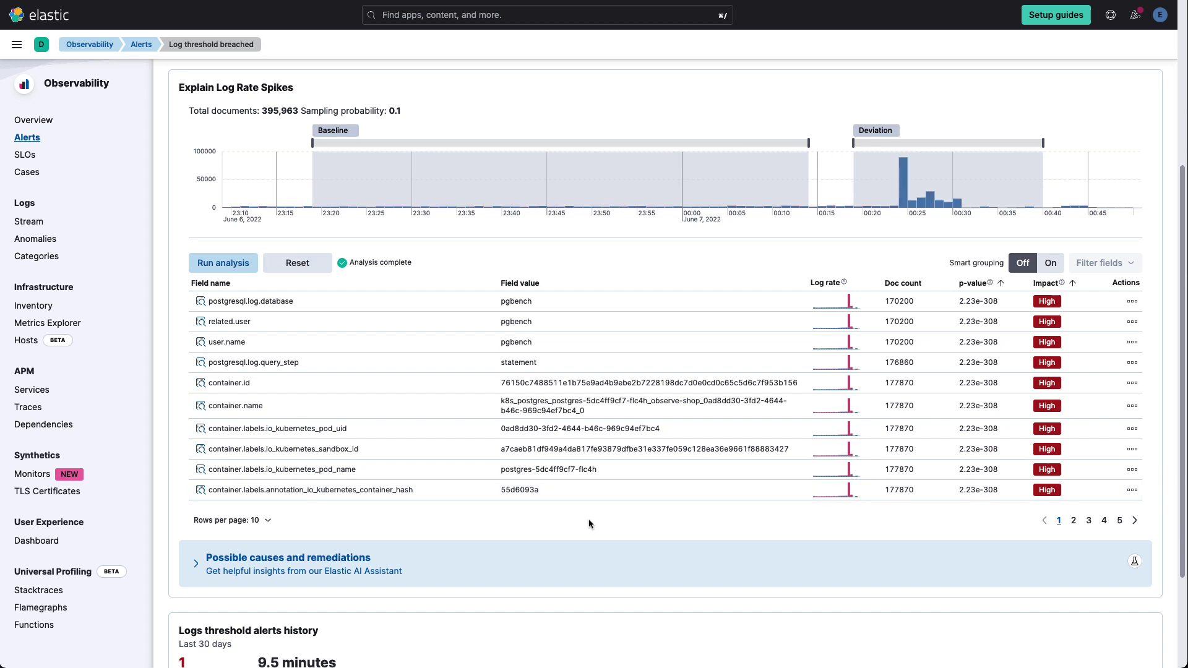
- Expand 'Possible causes and remediations' and scroll through the AI Assistant's suggestions for the log spike
click(334, 561)
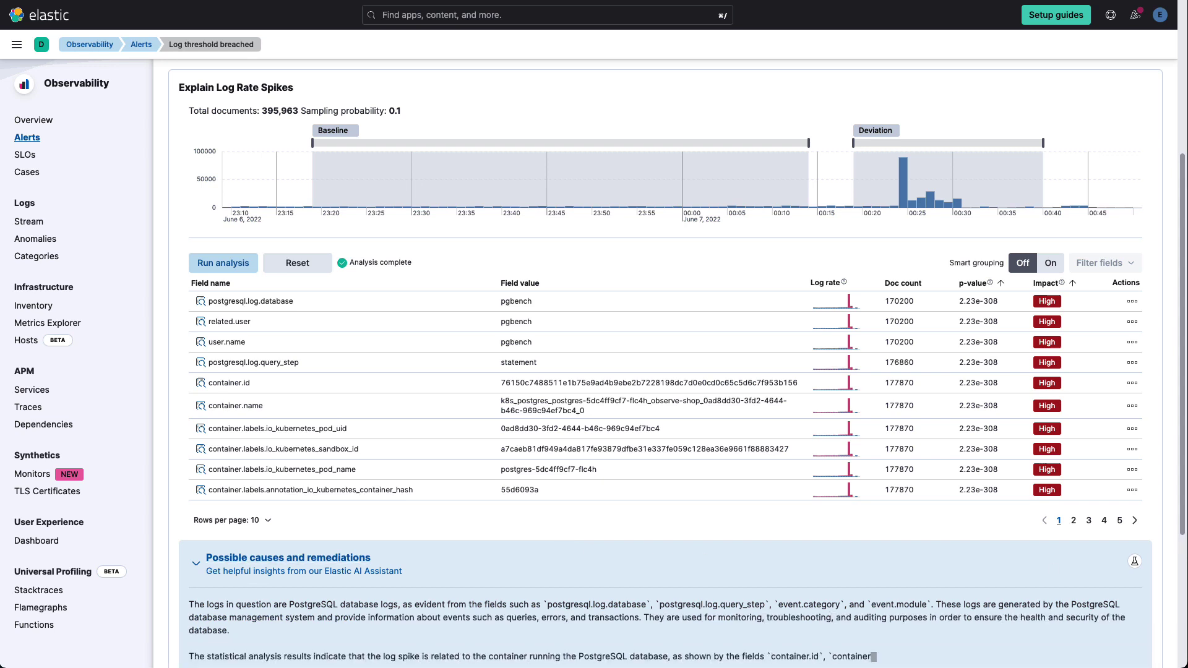
scroll(851, 557, down, 2)
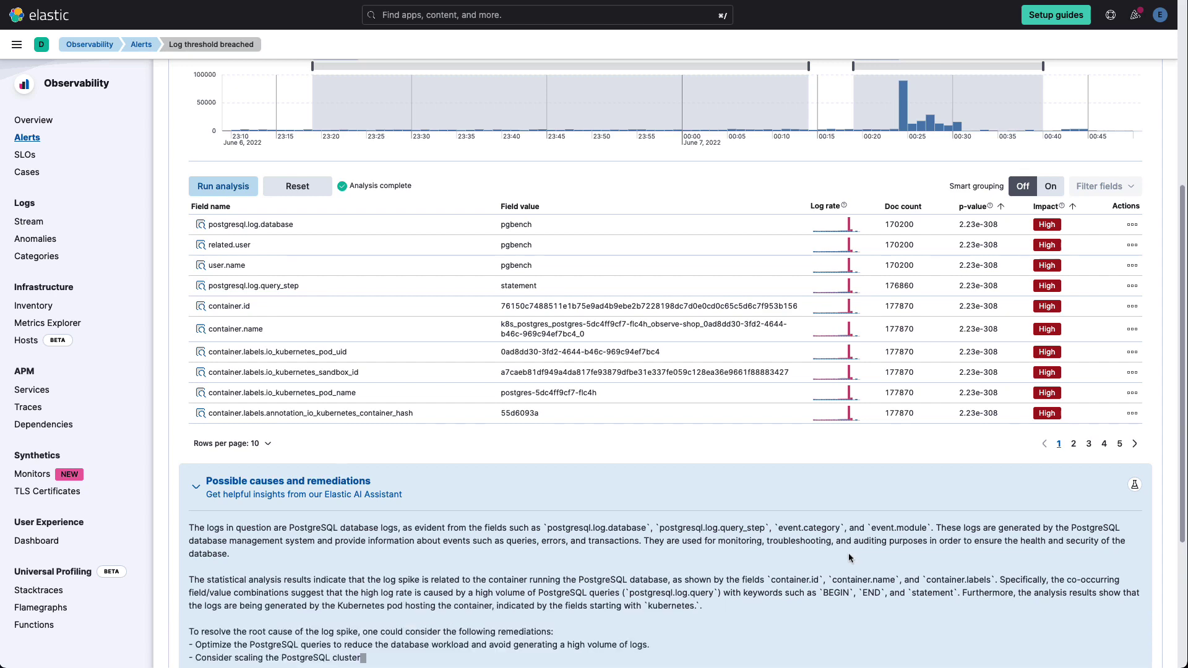
scroll(848, 556, down, 2)
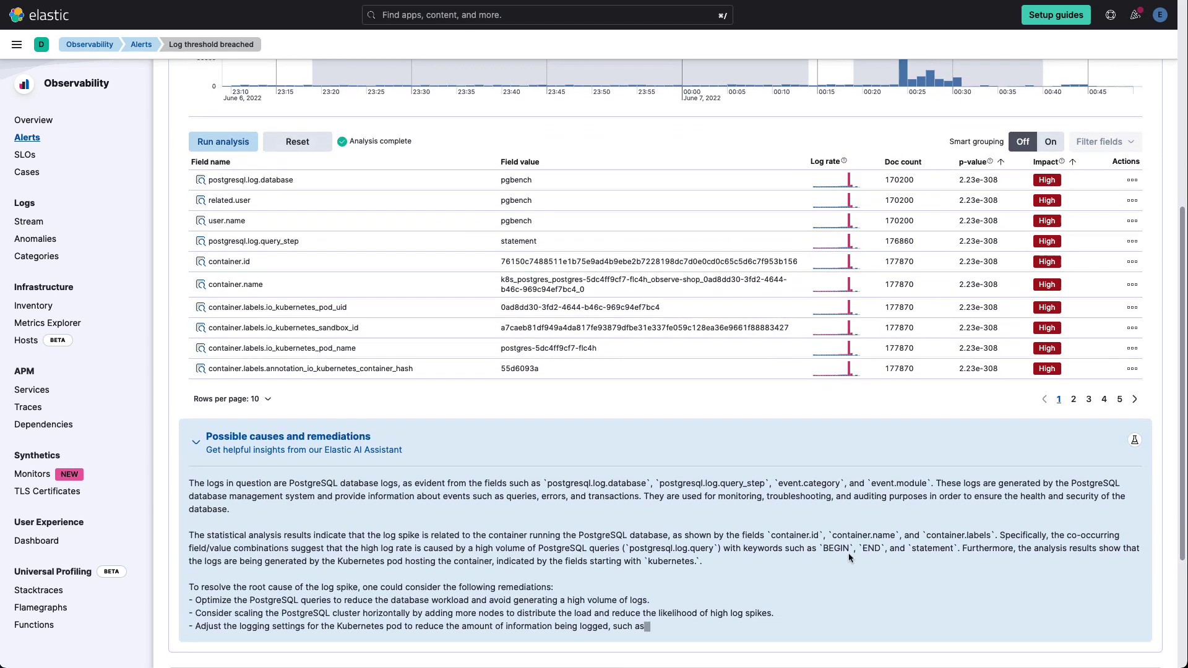
scroll(848, 552, down, 1)
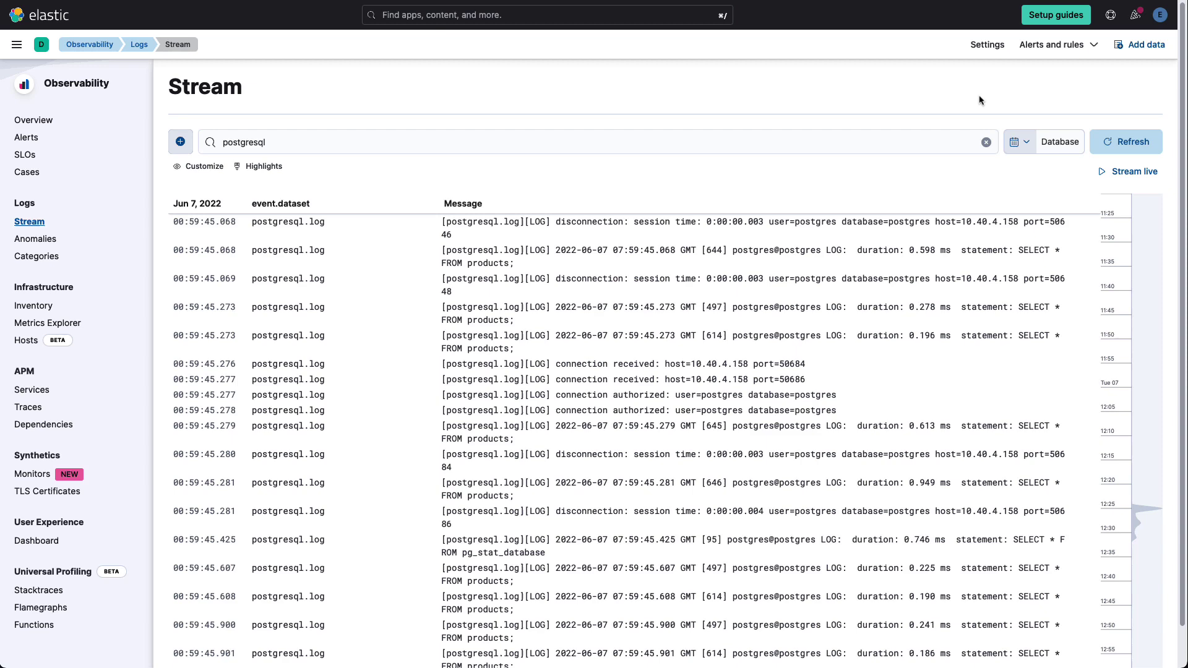
- Open the actions menu for the first postgresql disconnection entry in the log stream
click(921, 141)
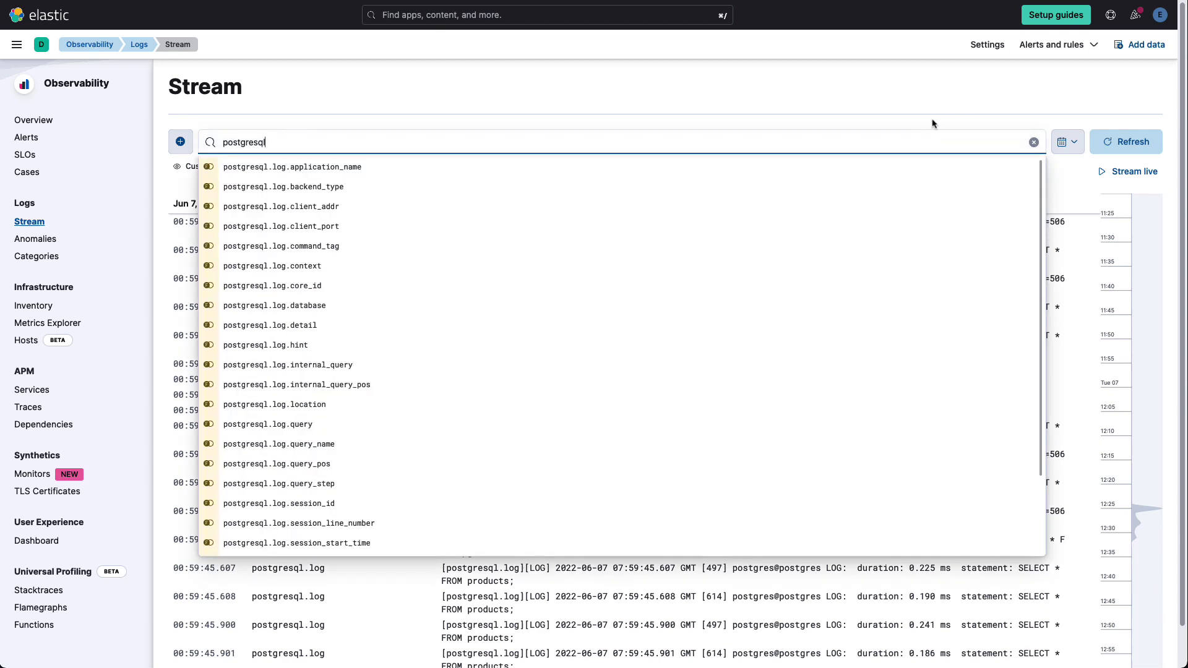
click(940, 113)
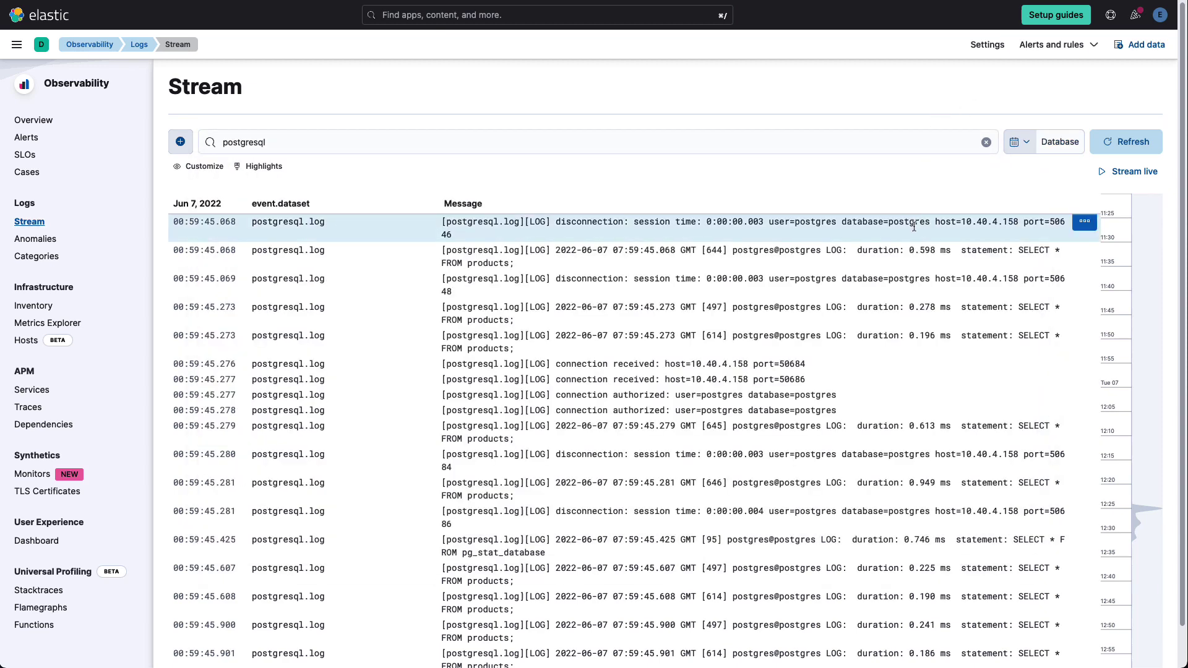
click(1084, 227)
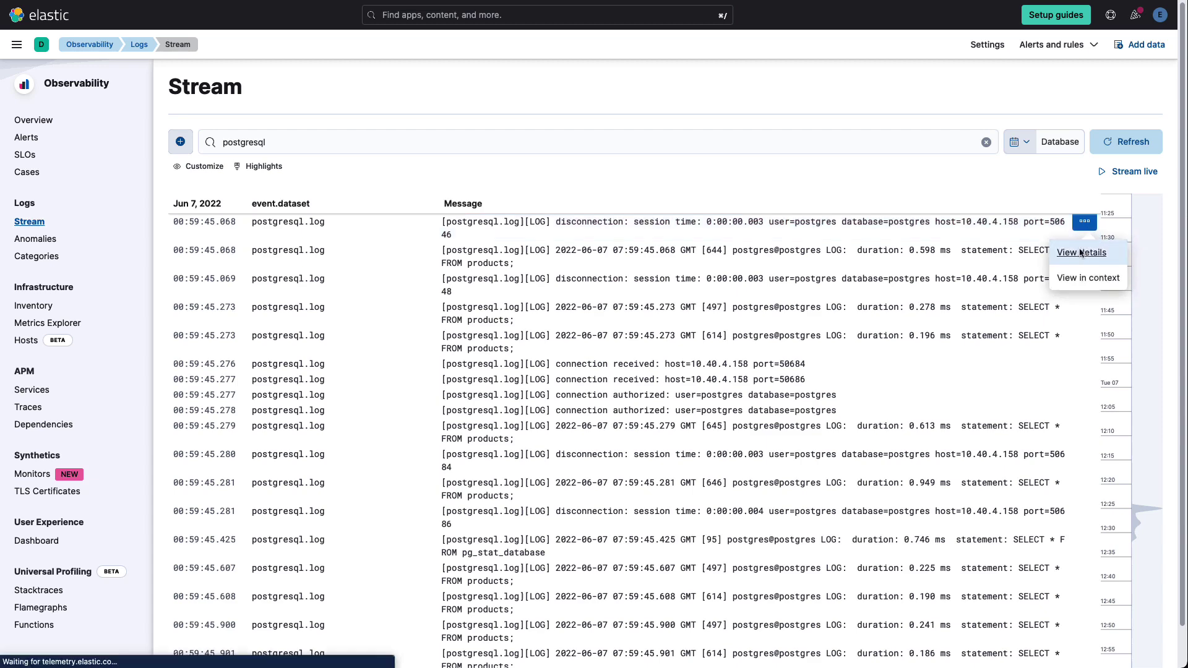
- Open the disconnection entry's details and expand 'What's this message?' and 'How do I find similar log messages?'
click(1079, 252)
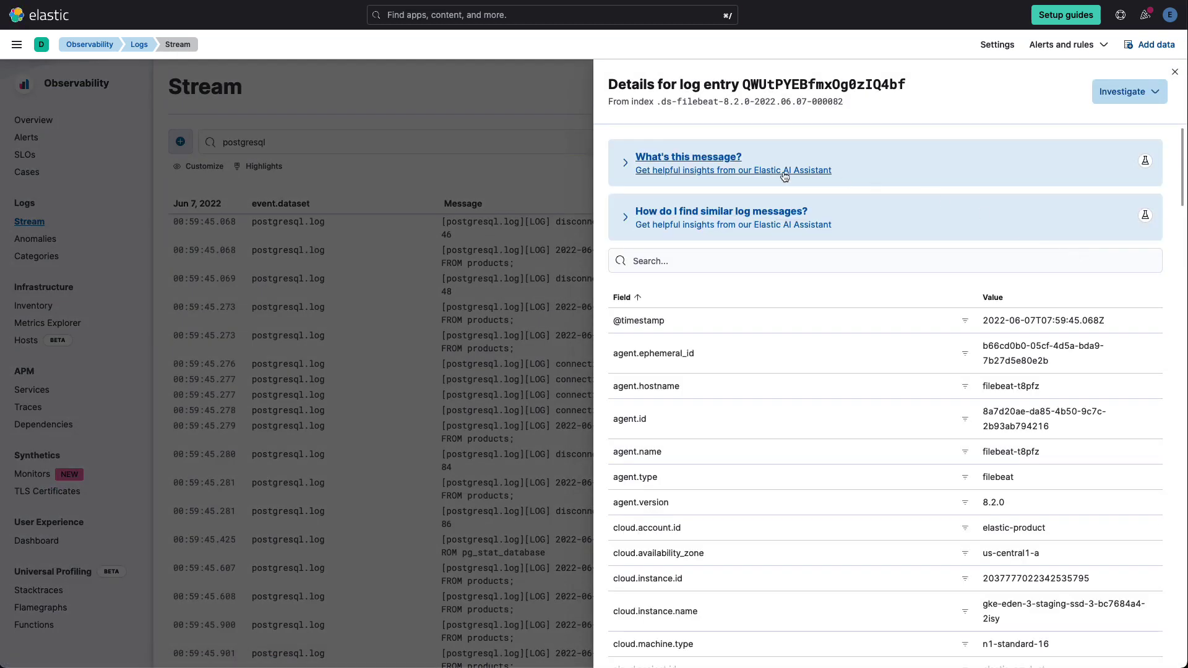
click(660, 171)
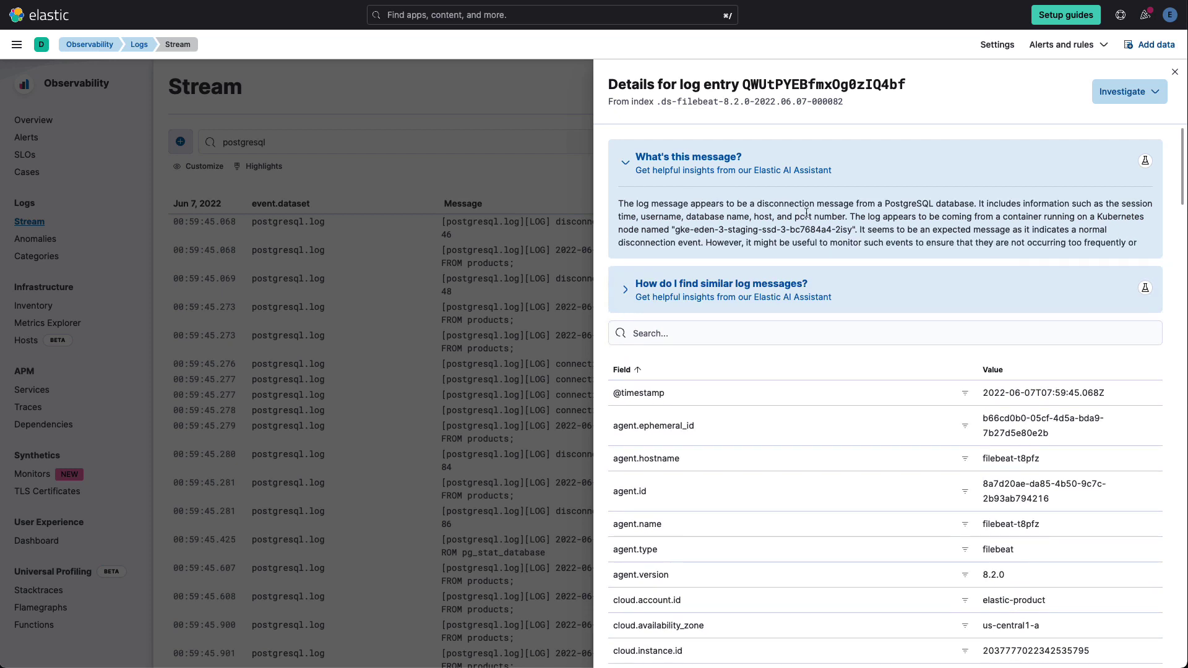
click(628, 312)
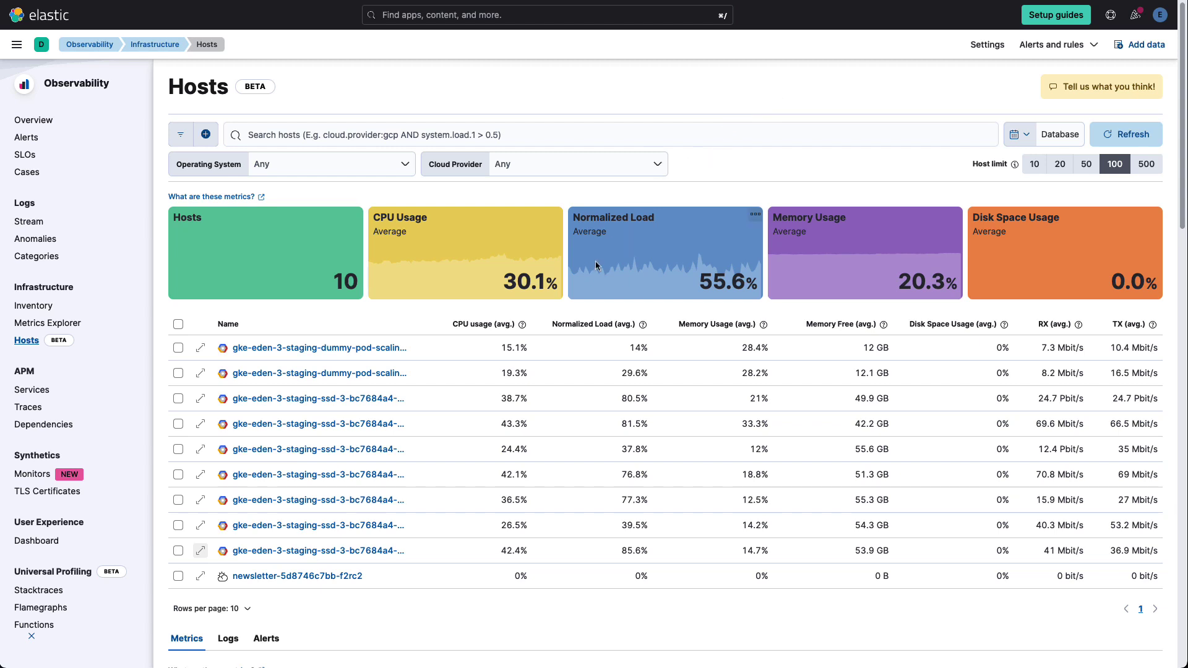
- Expand host gke-eden-3-staging-ssd-3-bc7684a4-p7c7 and show its process list of 649 processes
click(200, 551)
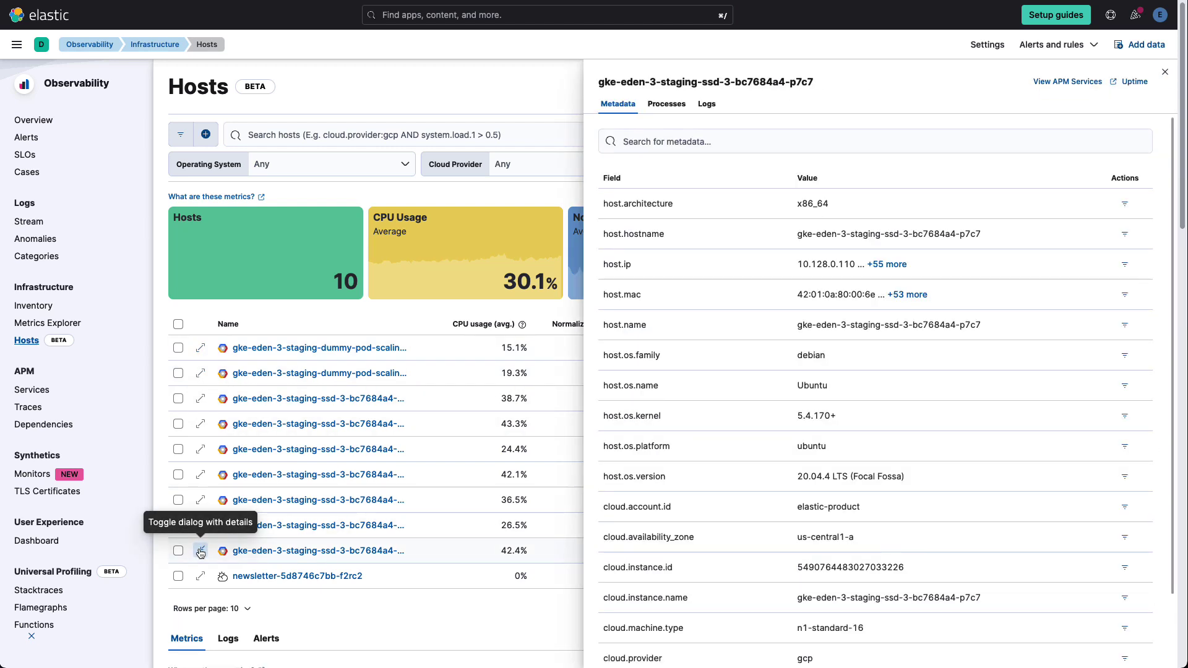
click(667, 106)
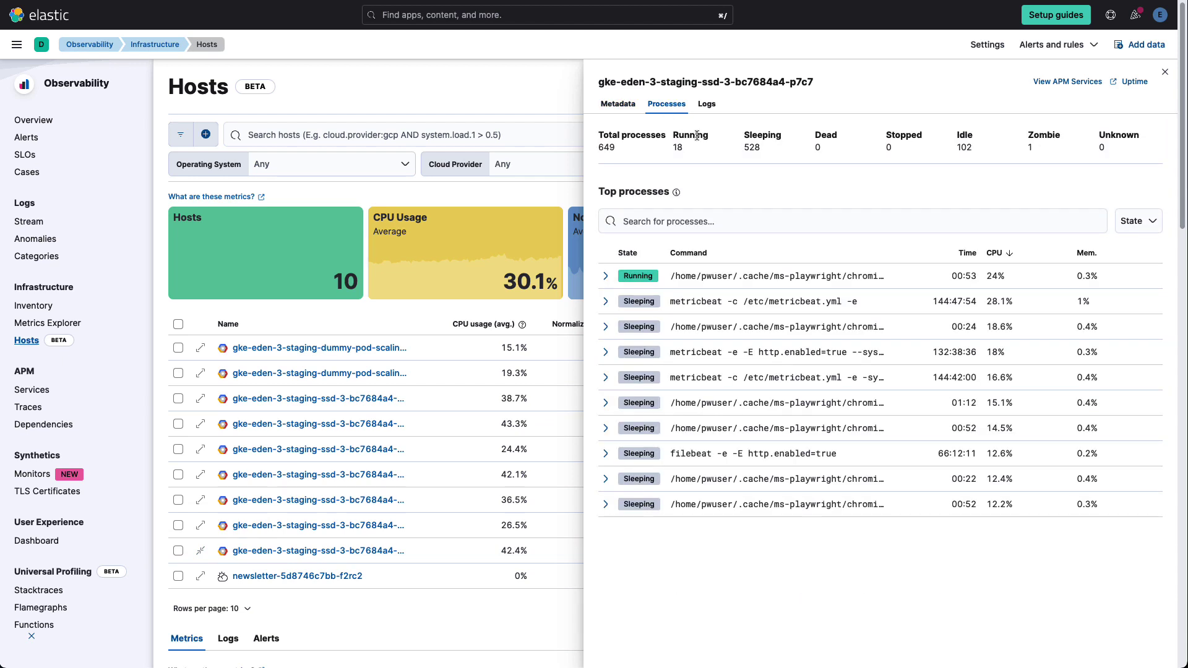
- Expand the top Chromium process, get the AI's 'What's this process?' answer, then open Universal Profiling Functions
click(606, 276)
scroll(768, 317, down, 1)
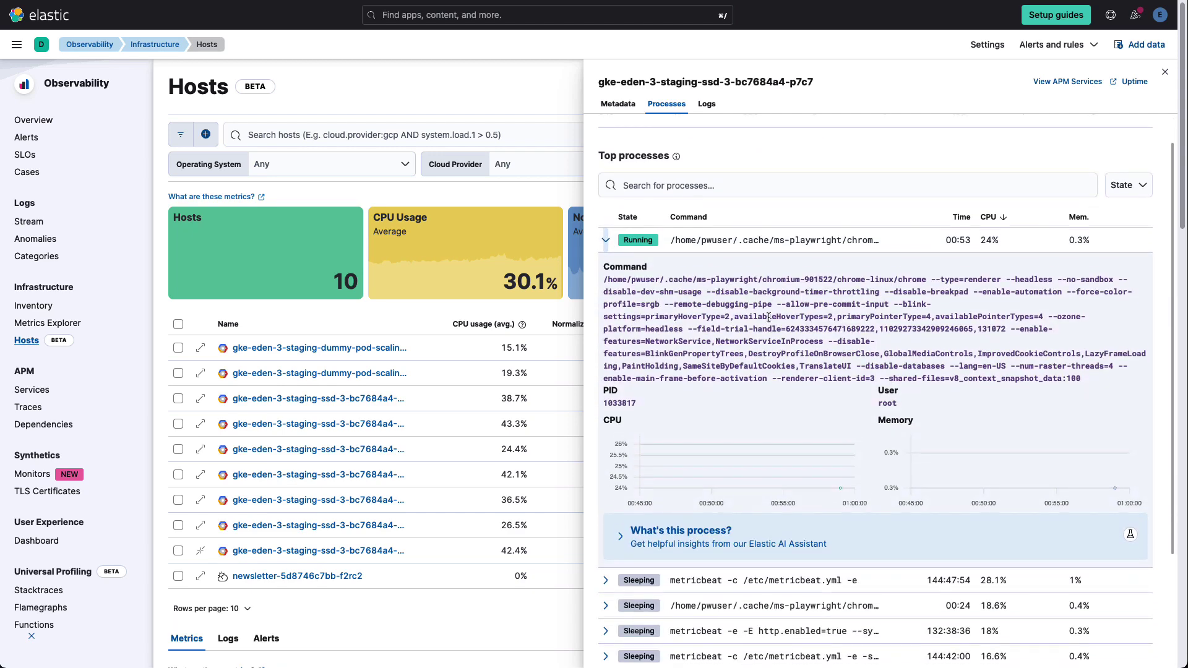
scroll(768, 317, down, 3)
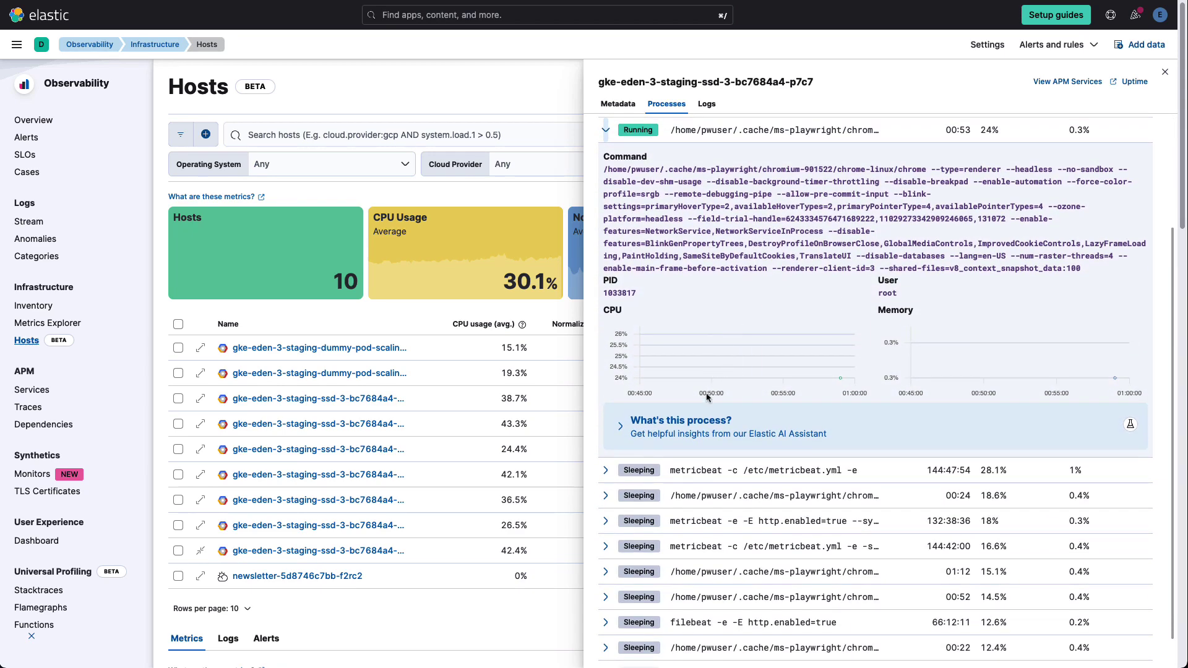
click(694, 422)
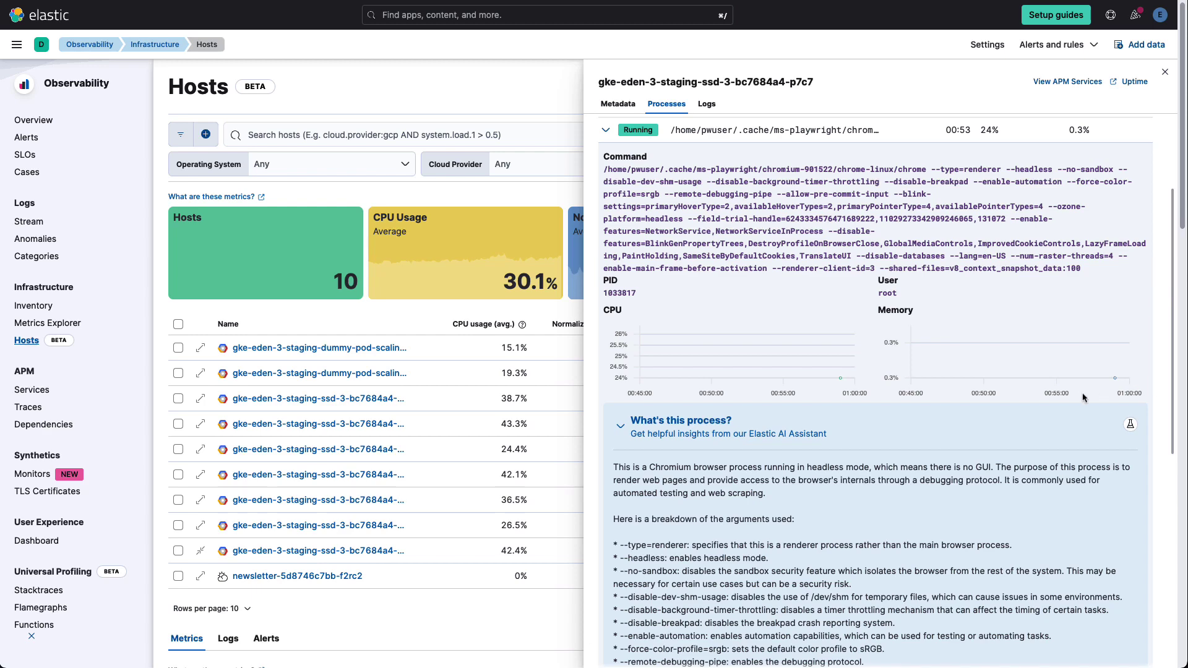
click(34, 624)
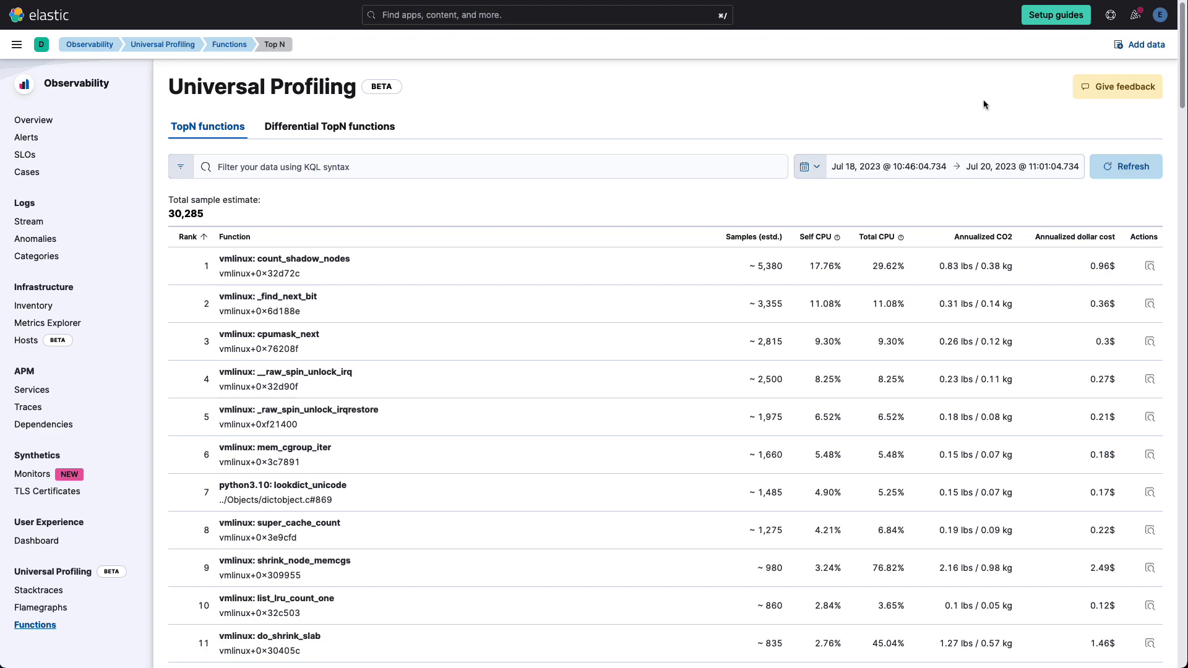
scroll(766, 337, down, 5)
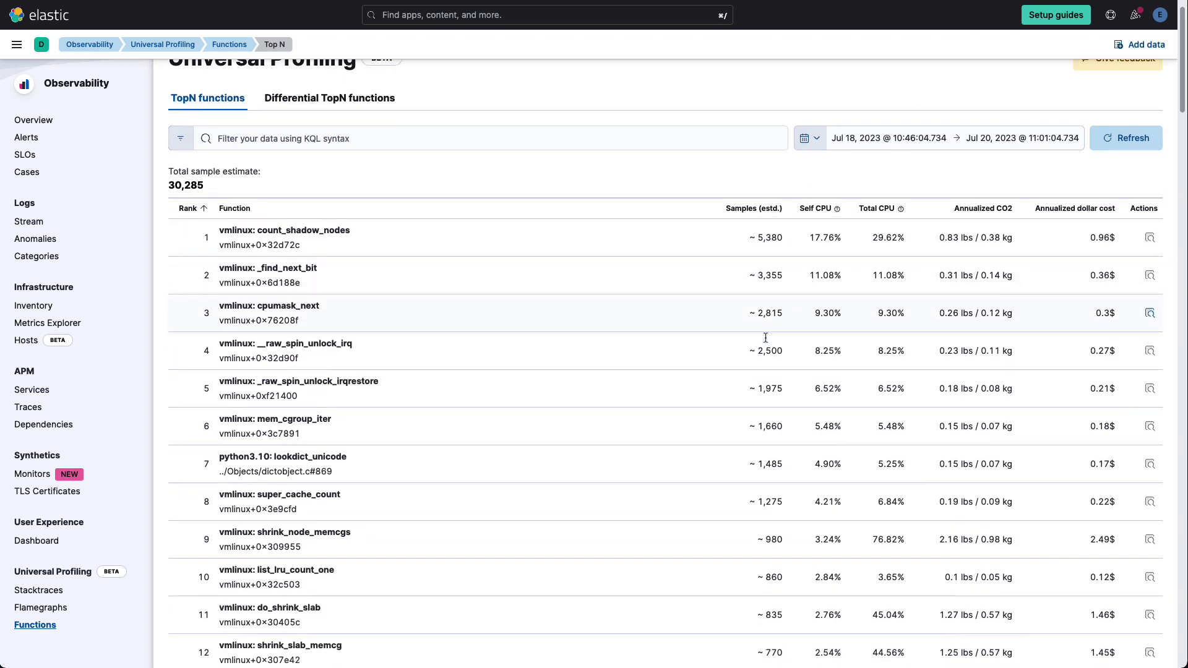
scroll(765, 337, down, 1)
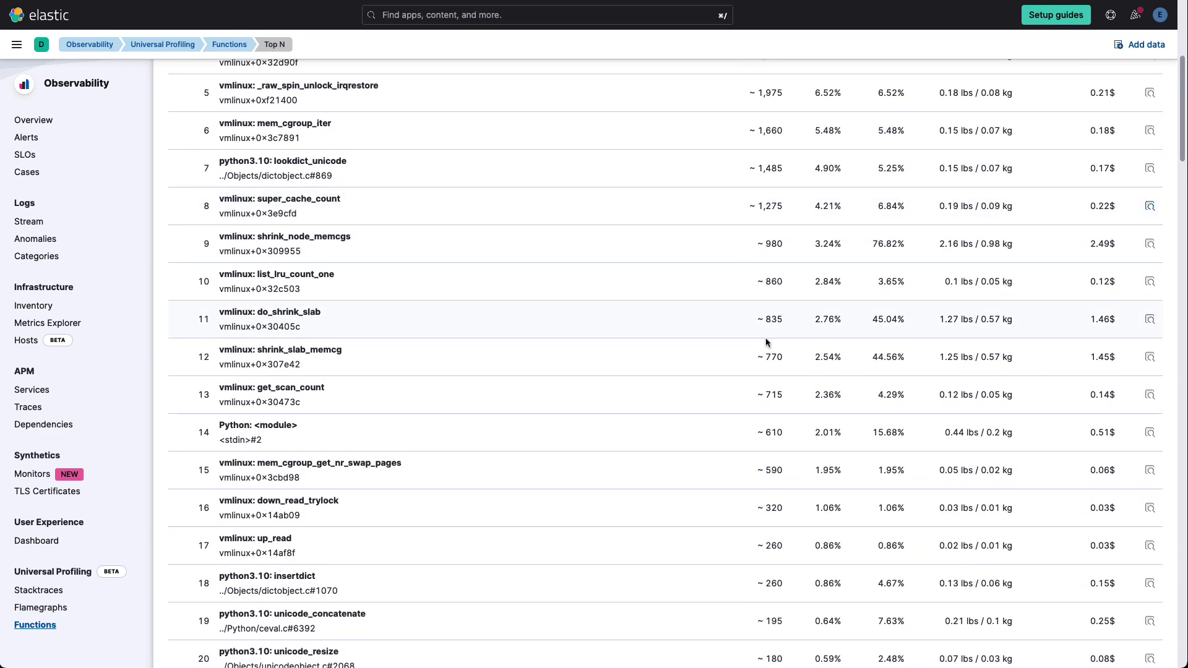
scroll(765, 340, down, 1)
scroll(766, 342, down, 3)
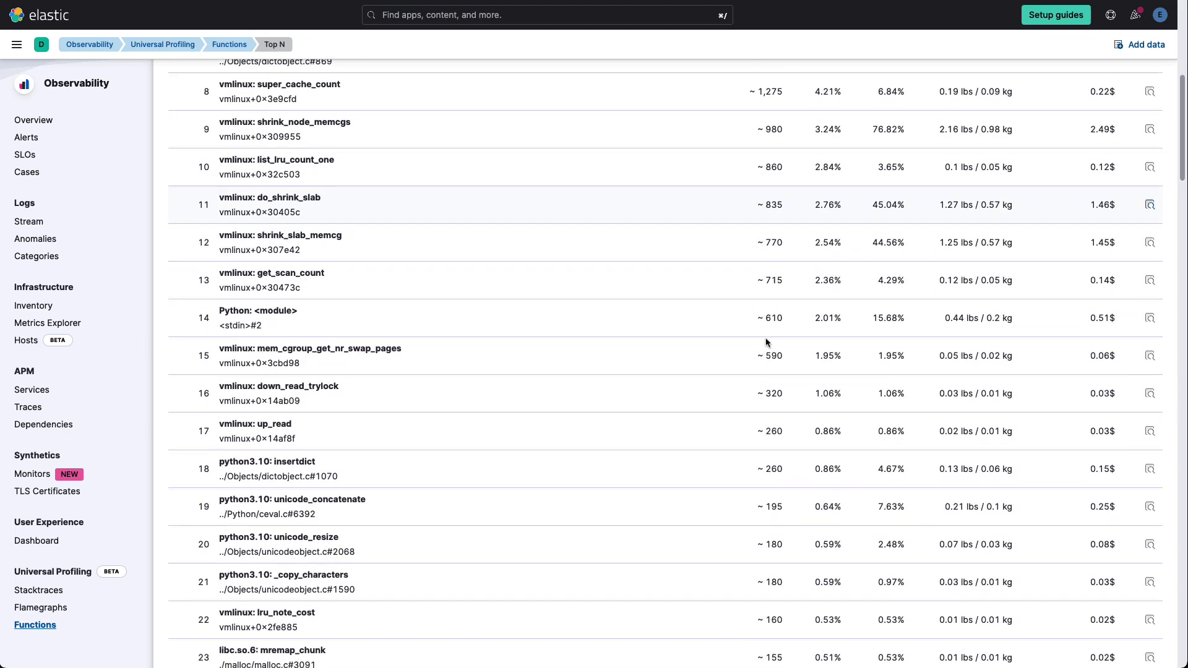
scroll(765, 342, down, 1)
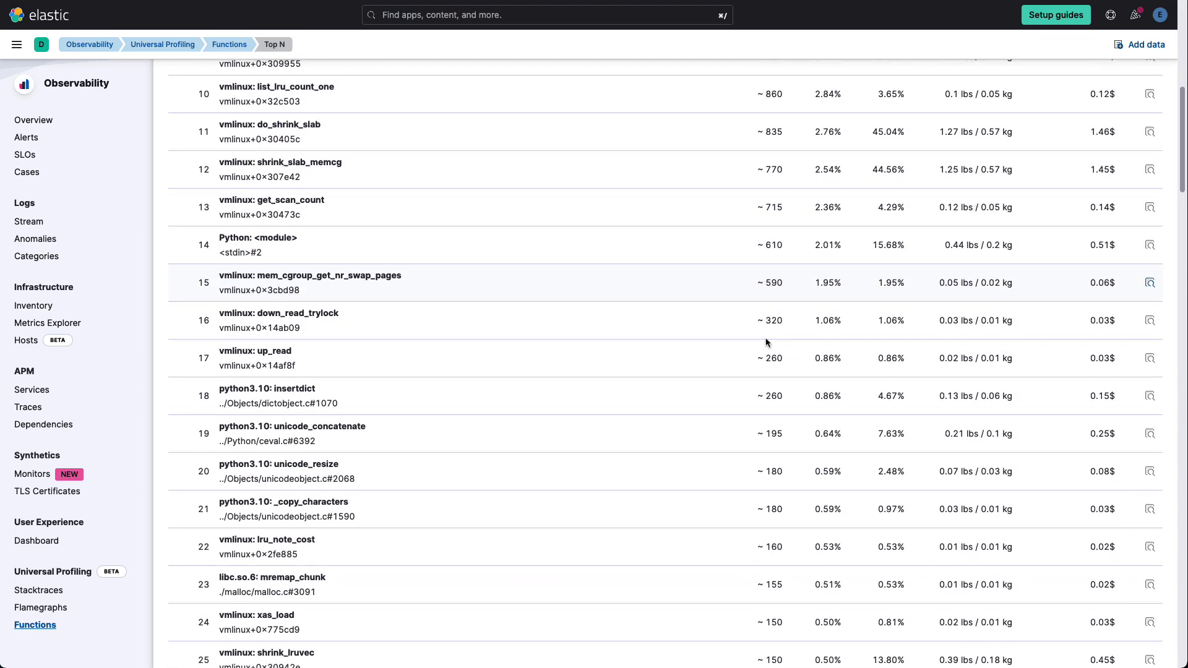
scroll(766, 342, down, 1)
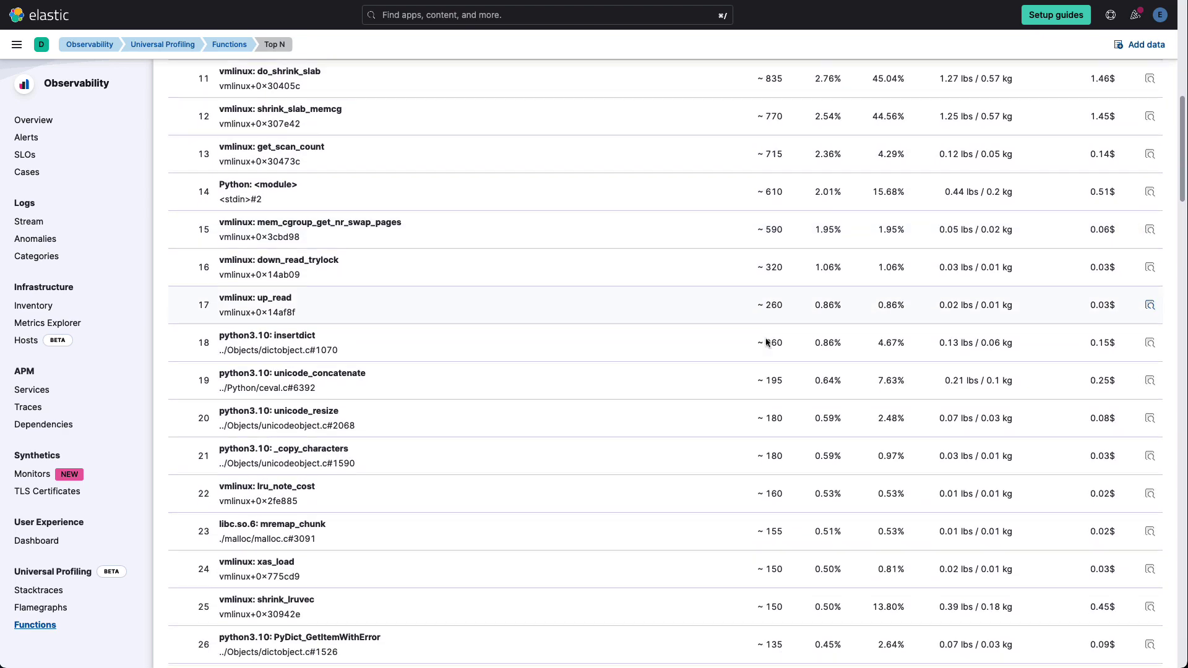
scroll(640, 393, down, 3)
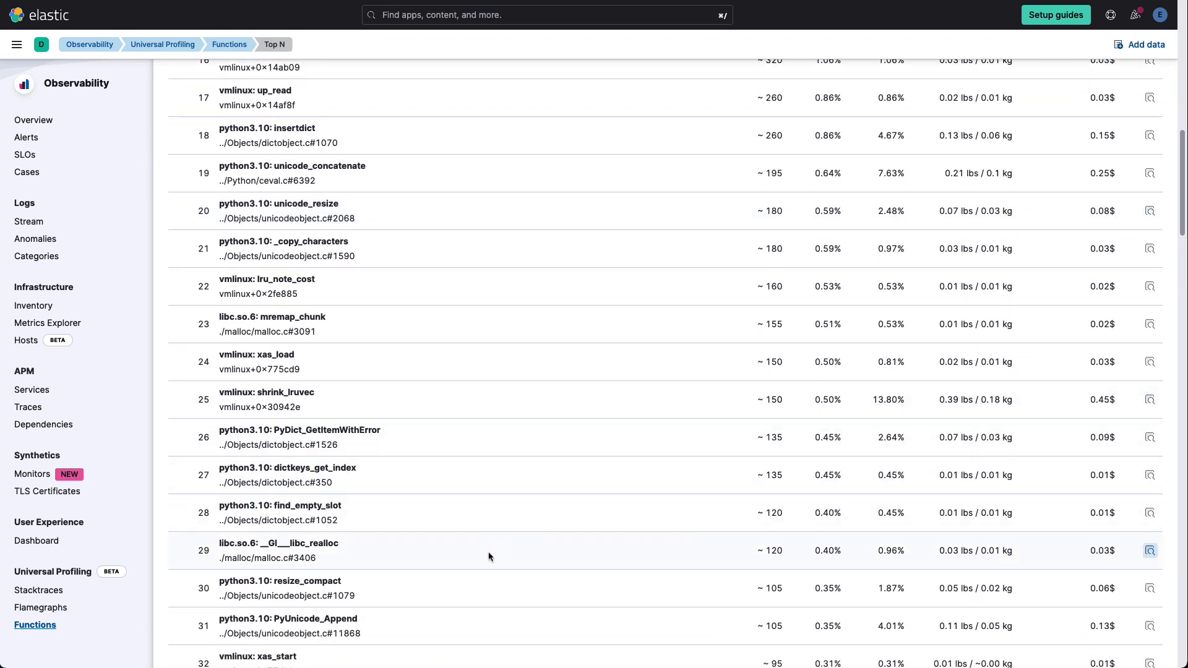
- Show frame information for libc.so.6 __GI___libc_realloc and request the AI Assistant's optimization advice
click(1149, 551)
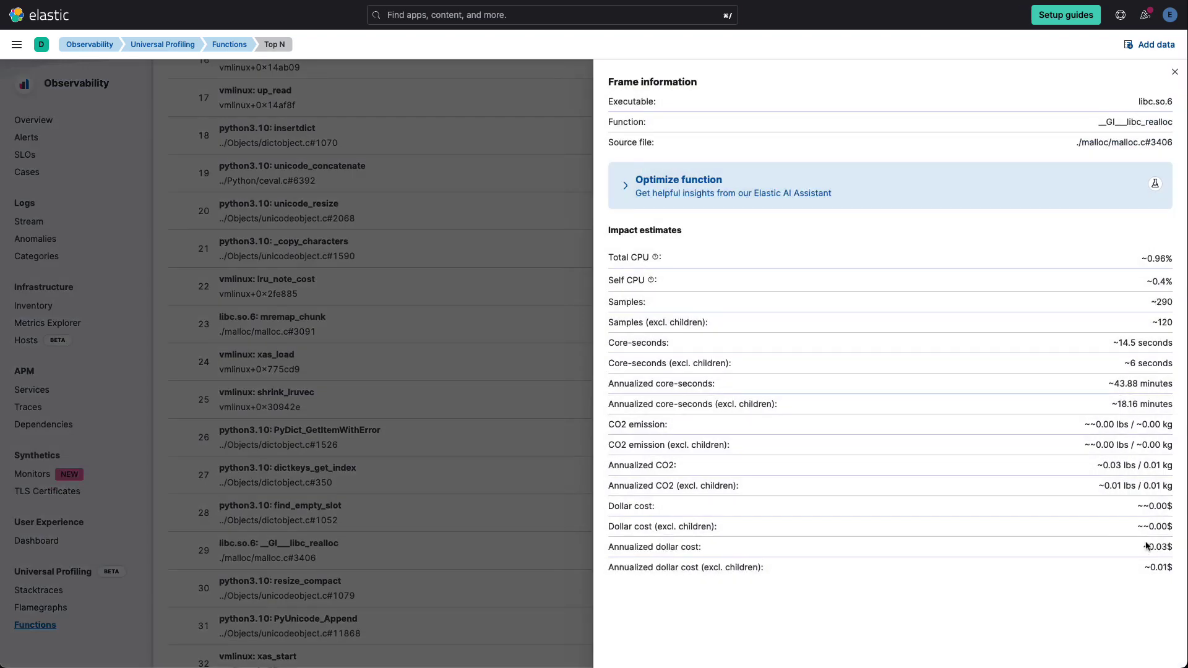
click(787, 197)
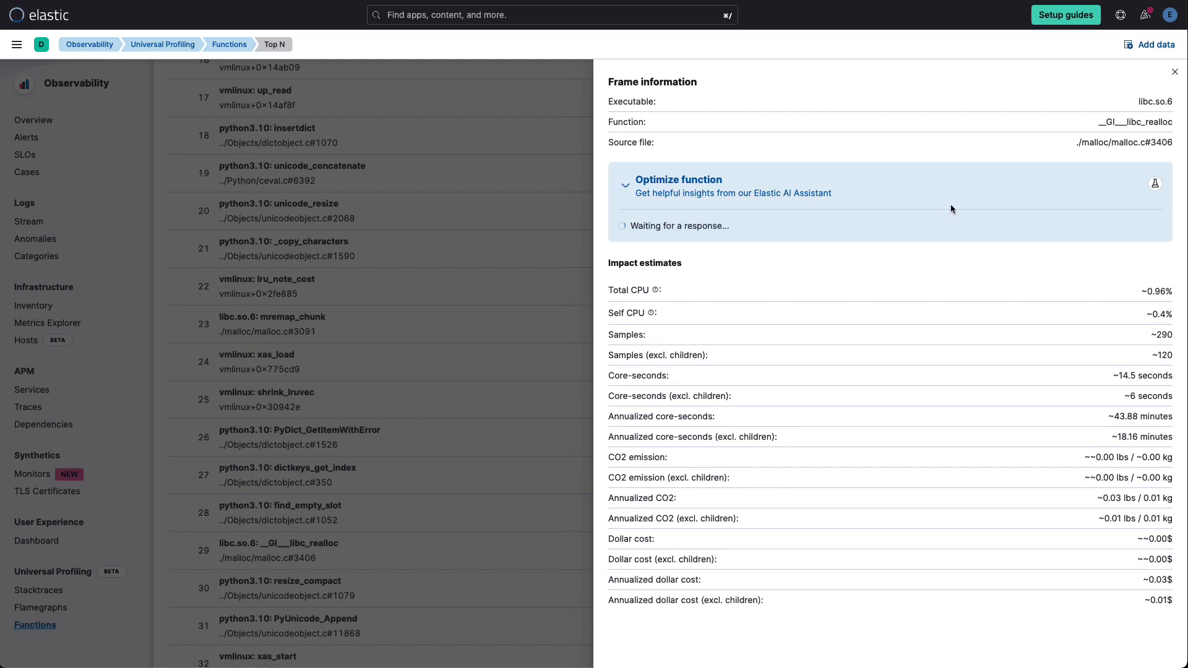